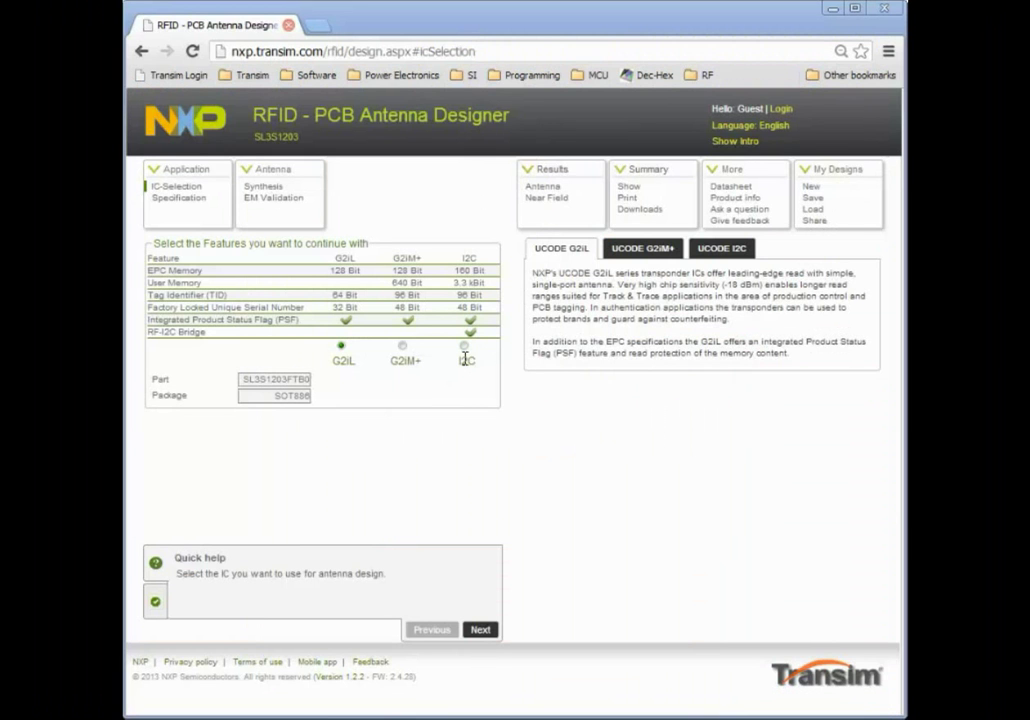
Pick the UCODE I2C chip (SL3S4011FHK, SOT902) and continue to the Specification page
{"action": "left_click", "coordinate": [464, 348]}
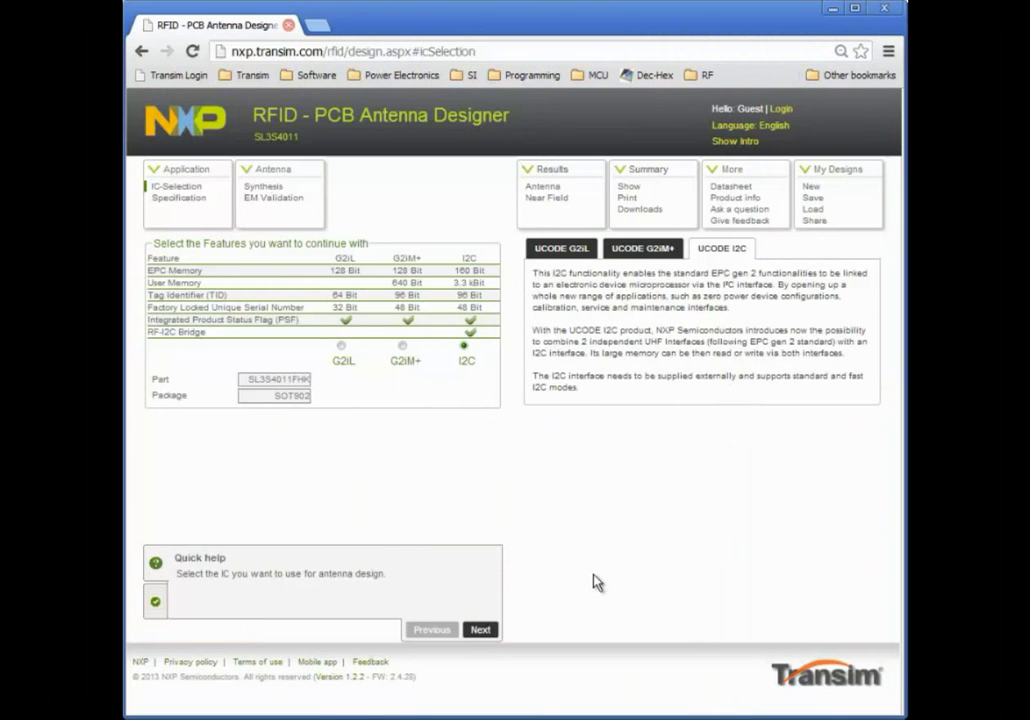
{"action": "left_click", "coordinate": [484, 631]}
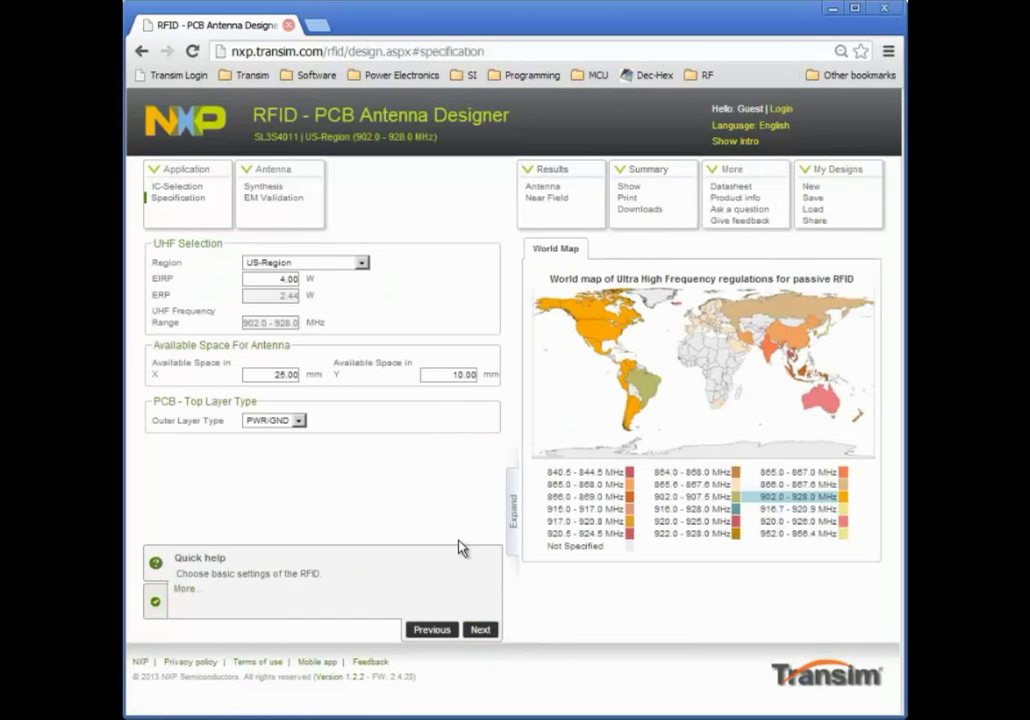
Target EU-Region 865.6–867.6 MHz with PWR/GND outer layer and continue to Bend Slot synthesis
{"action": "left_click", "coordinate": [361, 263]}
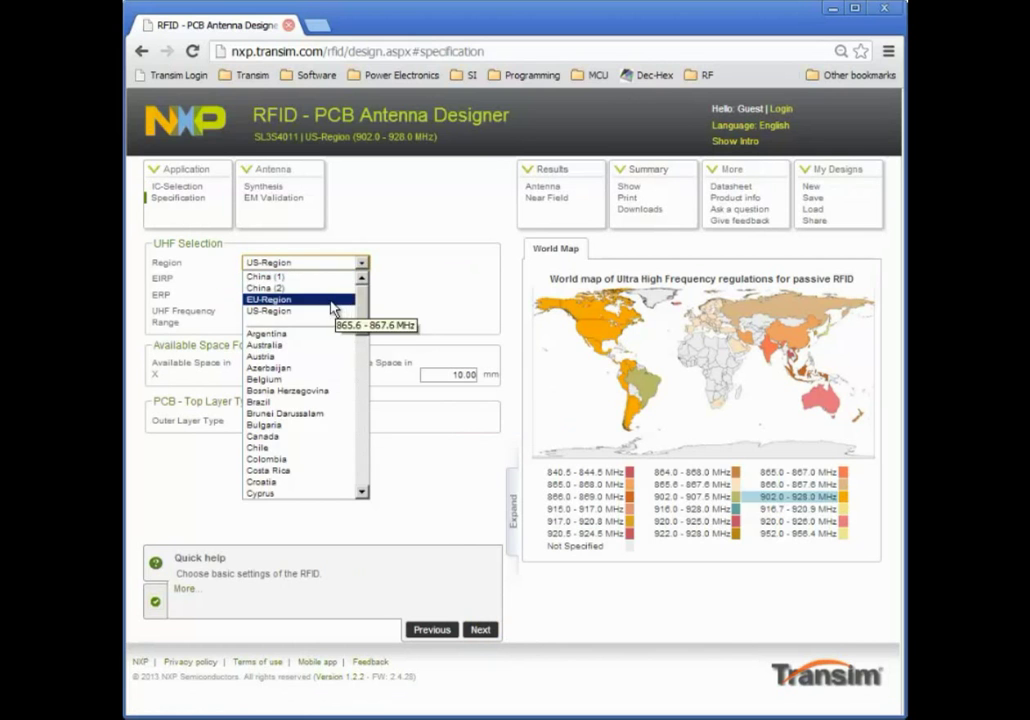
{"action": "left_click", "coordinate": [336, 301]}
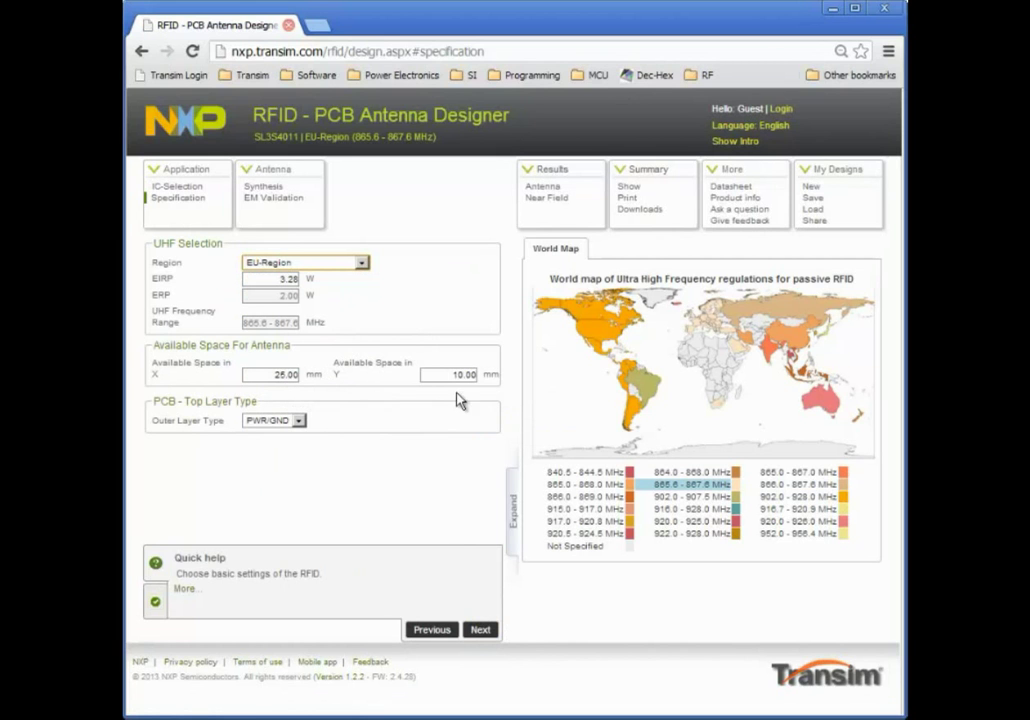
{"action": "left_click", "coordinate": [298, 421]}
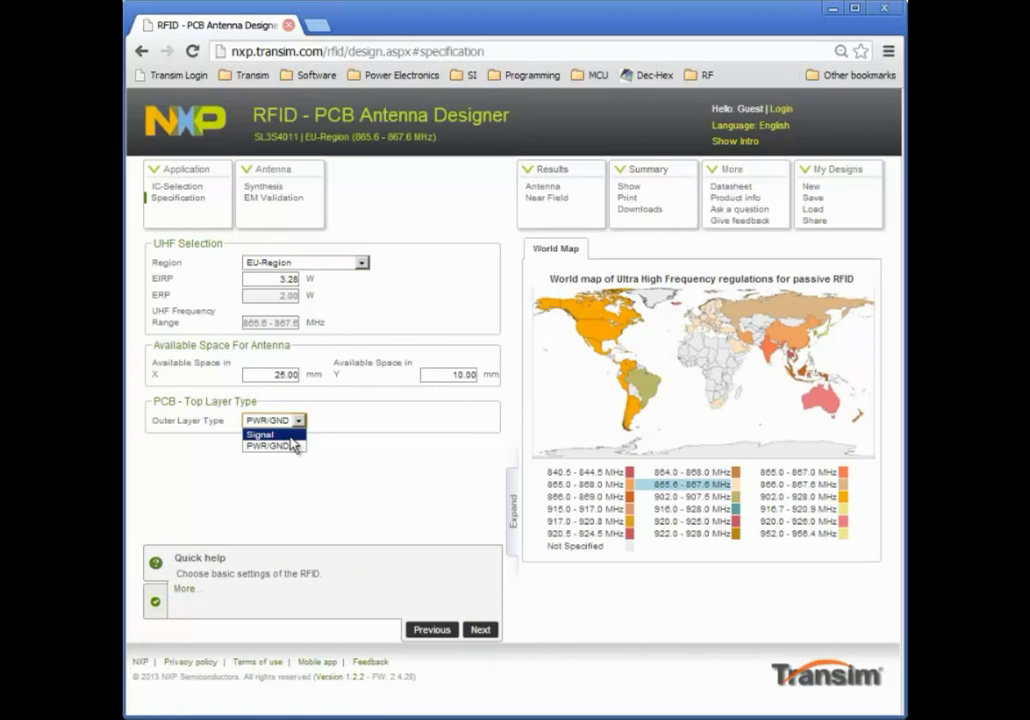
{"action": "left_click", "coordinate": [293, 445]}
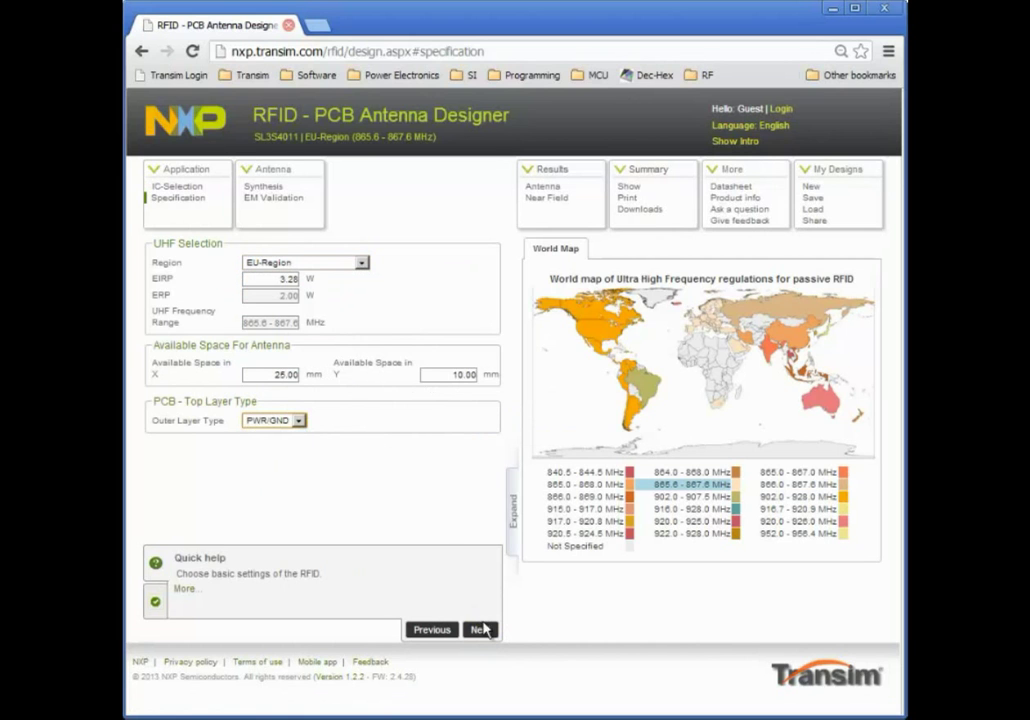
{"action": "left_click", "coordinate": [481, 630]}
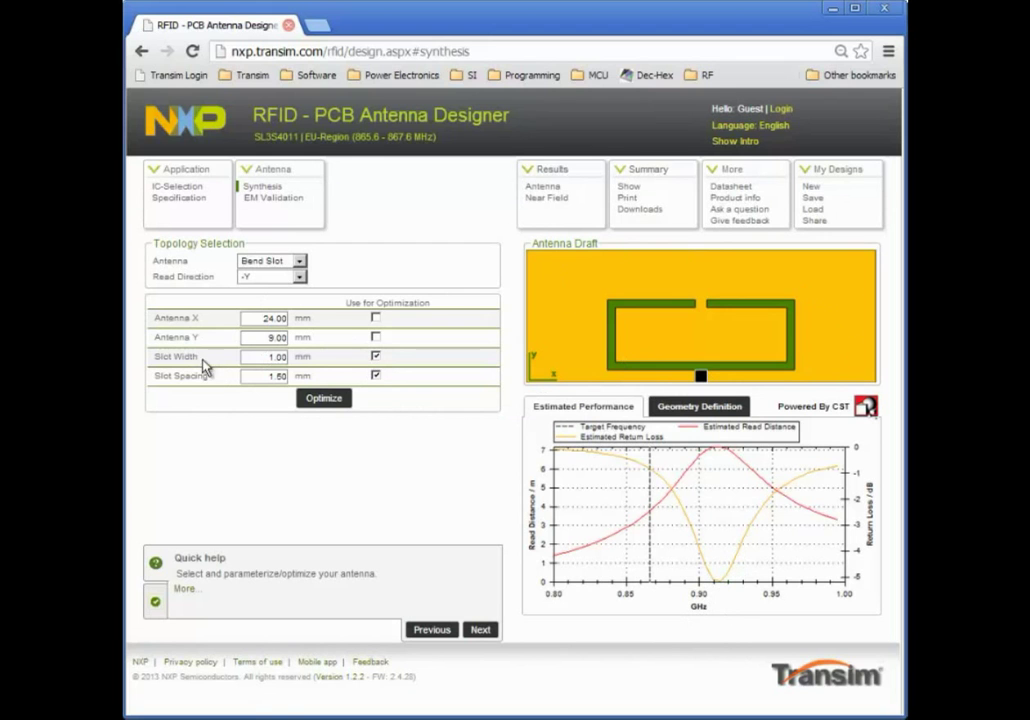
Include slot spacing in the optimization and optimize, yielding 3.00 mm slot width and 3.50 mm spacing
{"action": "left_click", "coordinate": [376, 375]}
{"action": "left_click", "coordinate": [709, 410]}
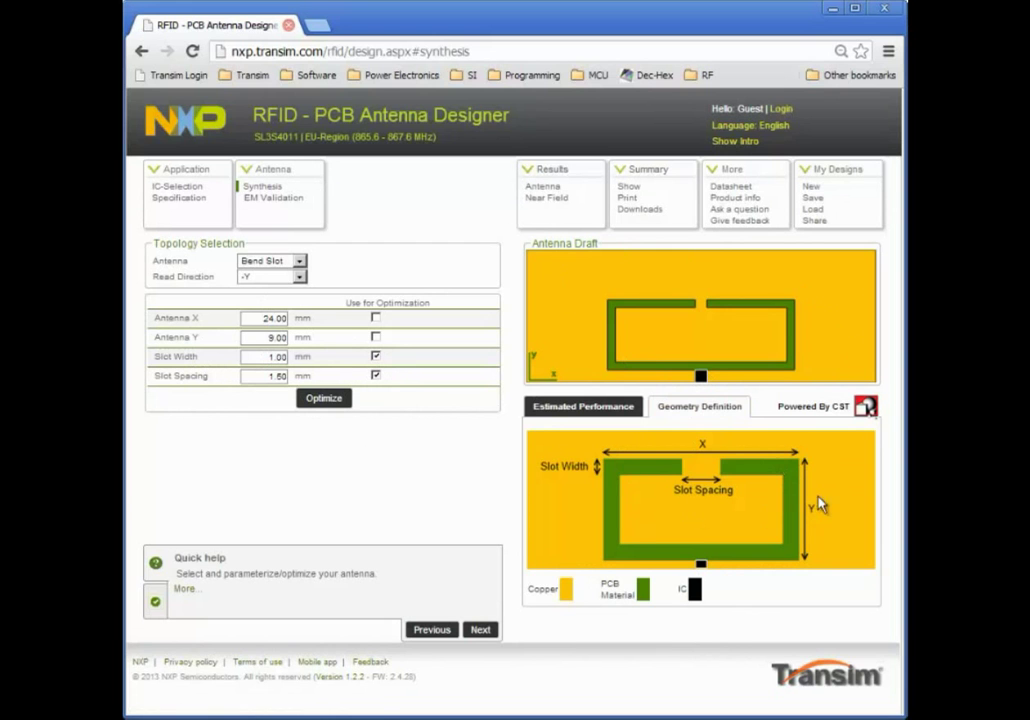
{"action": "left_click", "coordinate": [571, 410]}
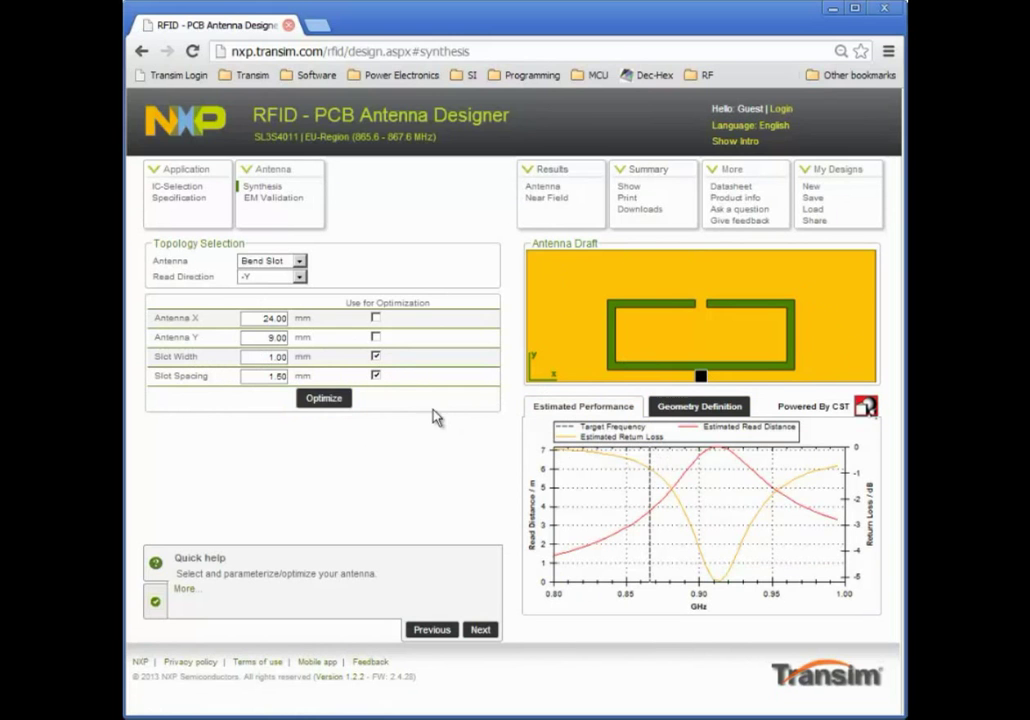
{"action": "left_click", "coordinate": [326, 400]}
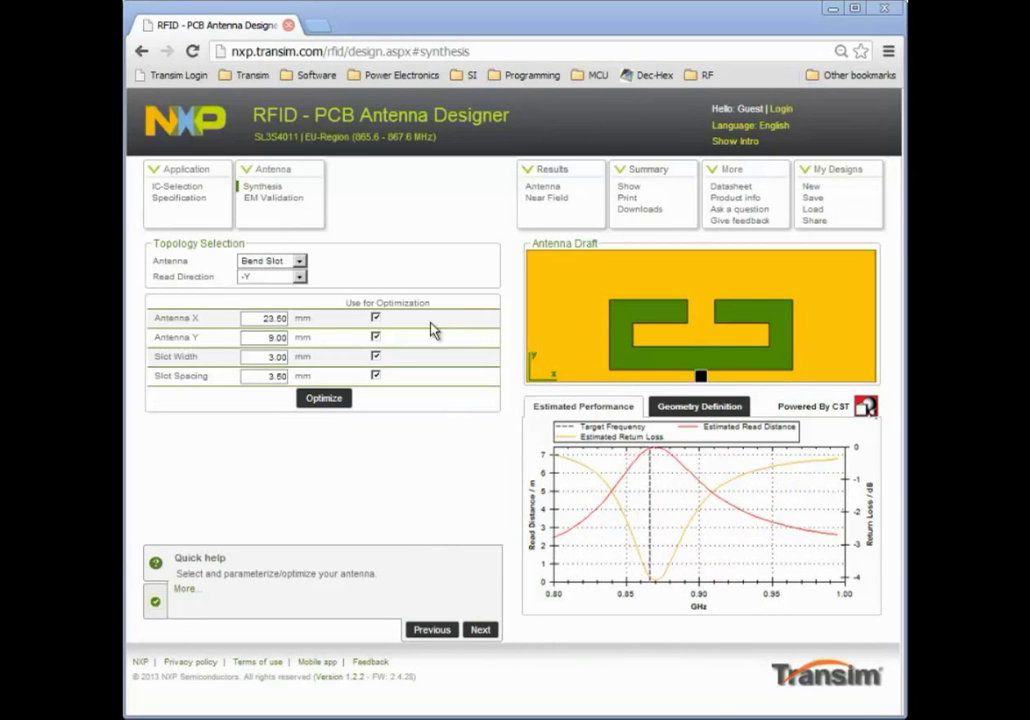
Try read direction -X, revert to -Y, and advance to EM Validation
{"action": "left_click", "coordinate": [298, 277]}
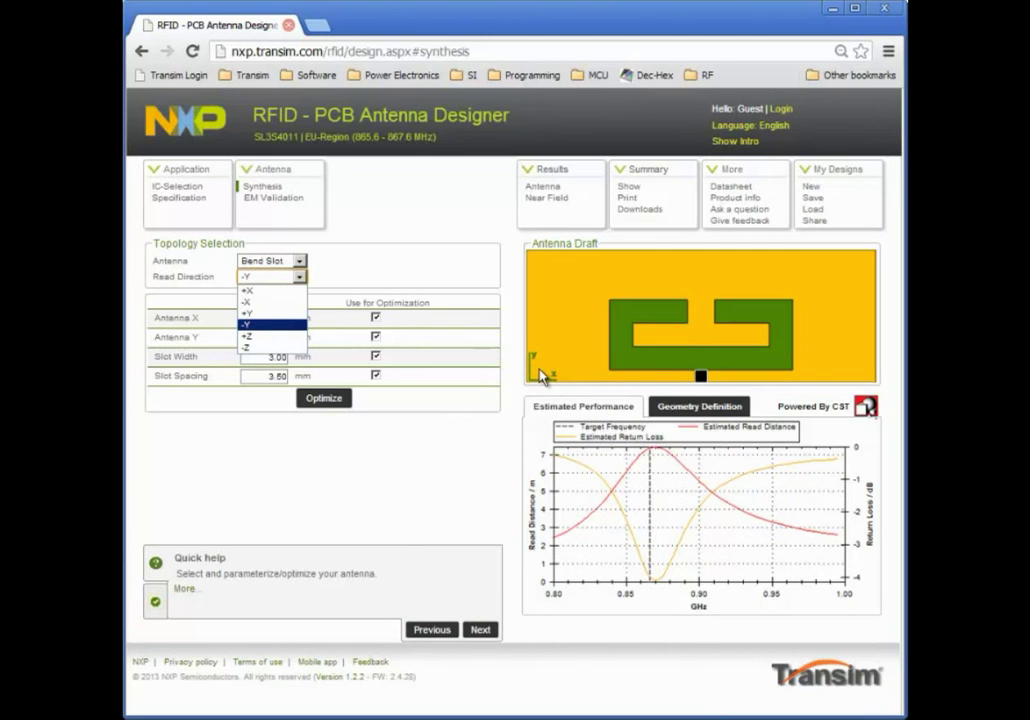
{"action": "left_click", "coordinate": [262, 301]}
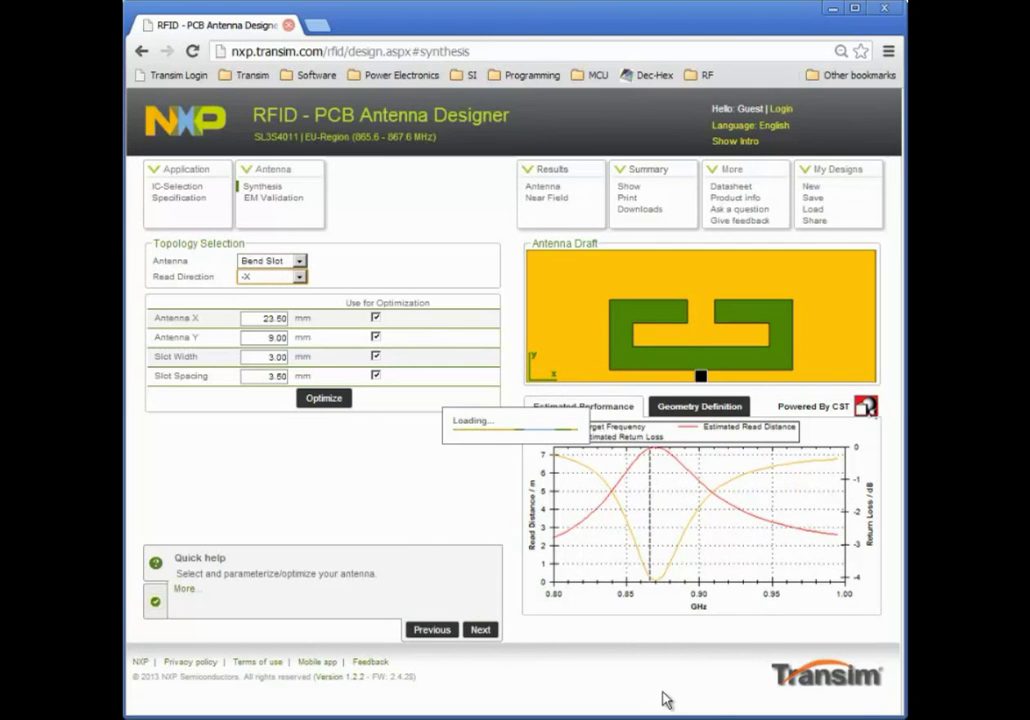
{"action": "left_click", "coordinate": [298, 276]}
{"action": "left_click", "coordinate": [282, 327]}
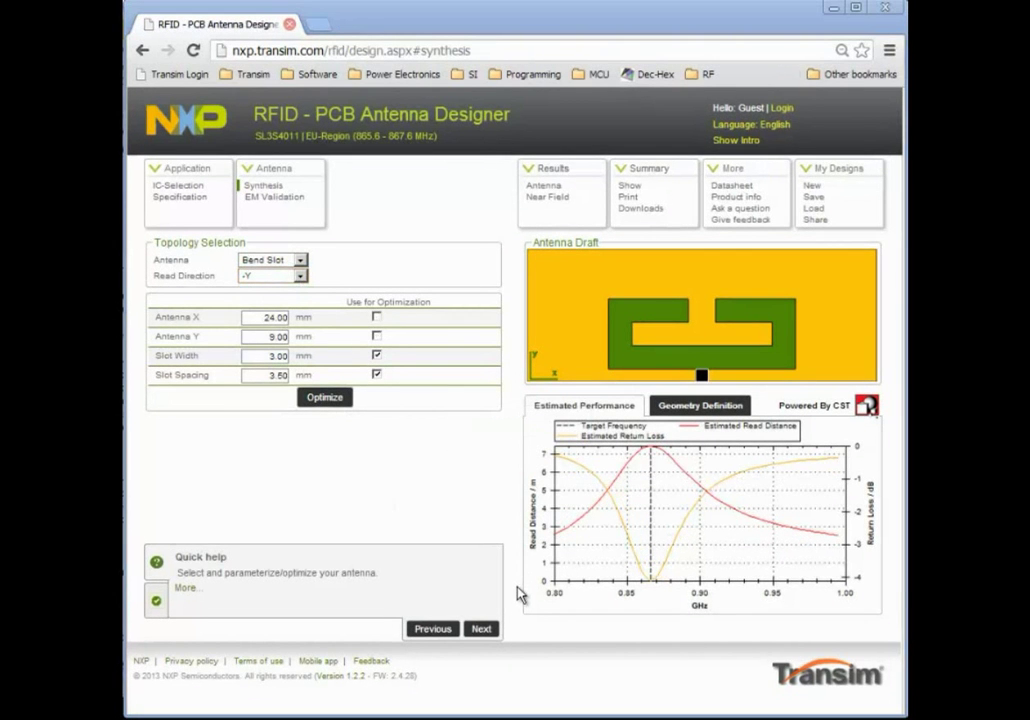
{"action": "left_click", "coordinate": [484, 630]}
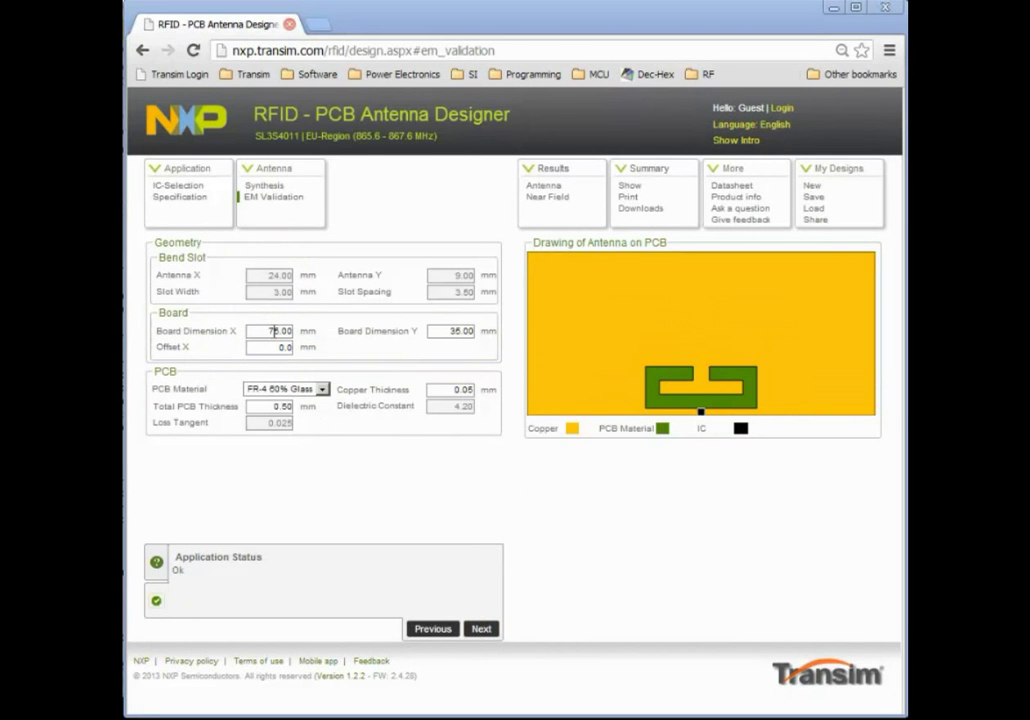
Resize the board to 65×25 mm and set Offset X to 10 mm
{"action": "left_click_drag", "start_coordinate": [272, 331], "coordinate": [255, 333]}
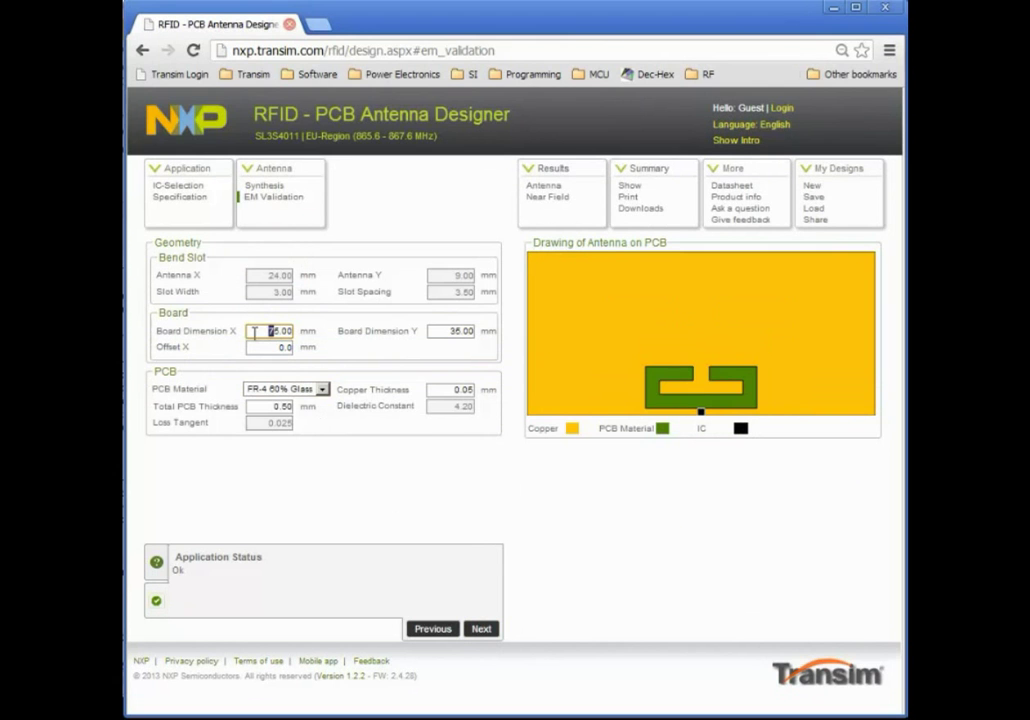
{"action": "type", "text": "6"}
{"action": "key", "text": "Tab"}
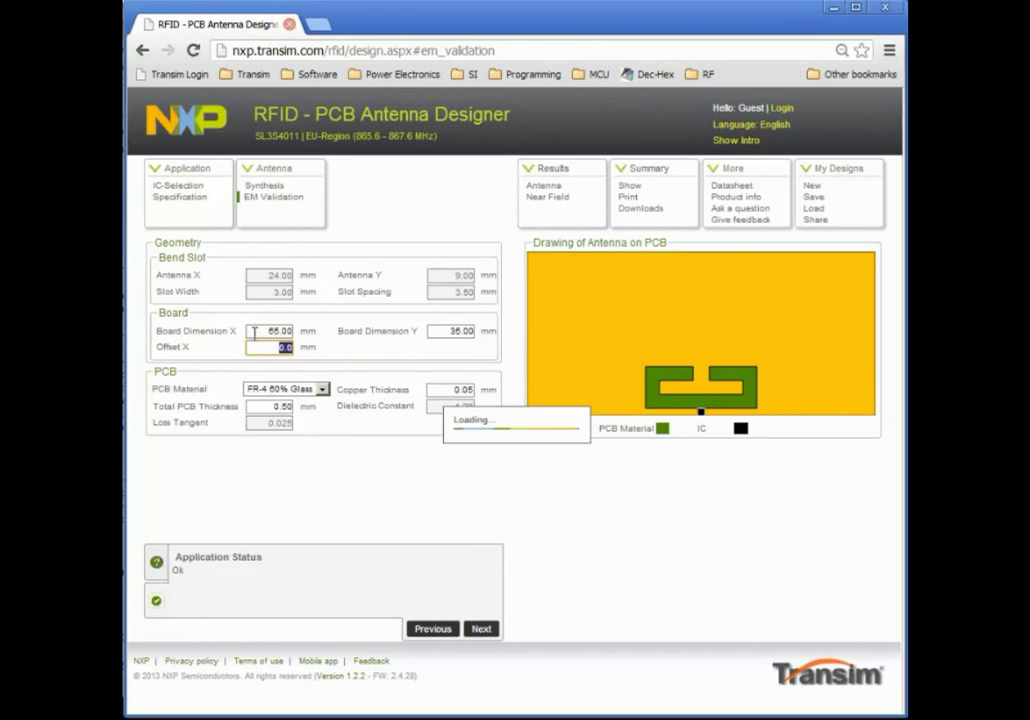
{"action": "left_click_drag", "start_coordinate": [455, 331], "coordinate": [434, 334]}
{"action": "type", "text": "2"}
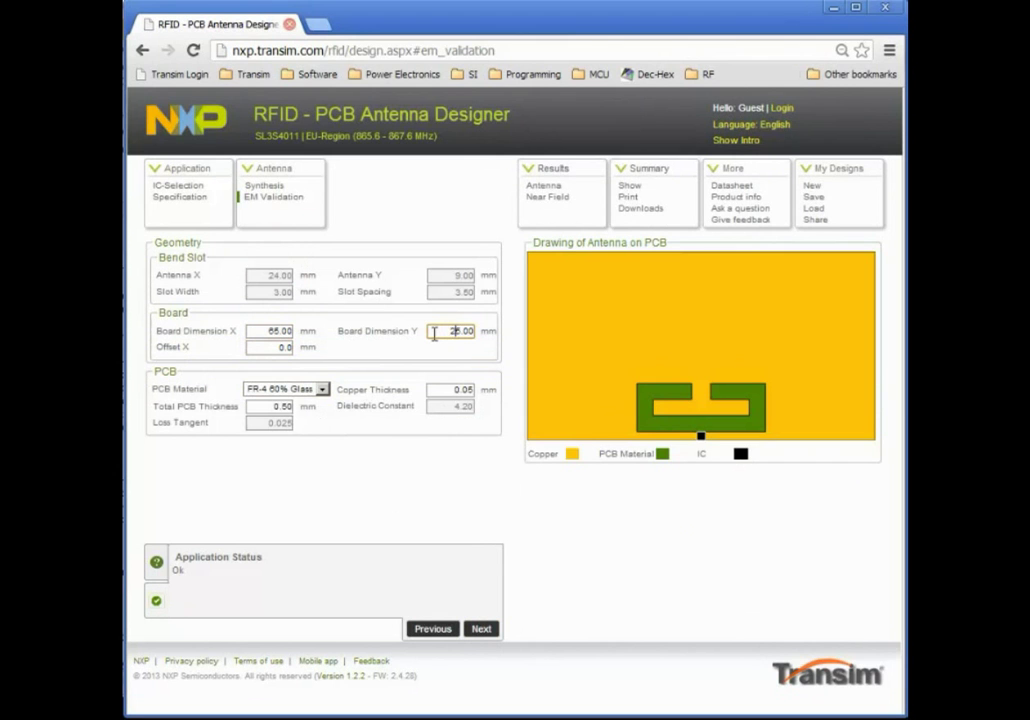
{"action": "key", "text": "Tab"}
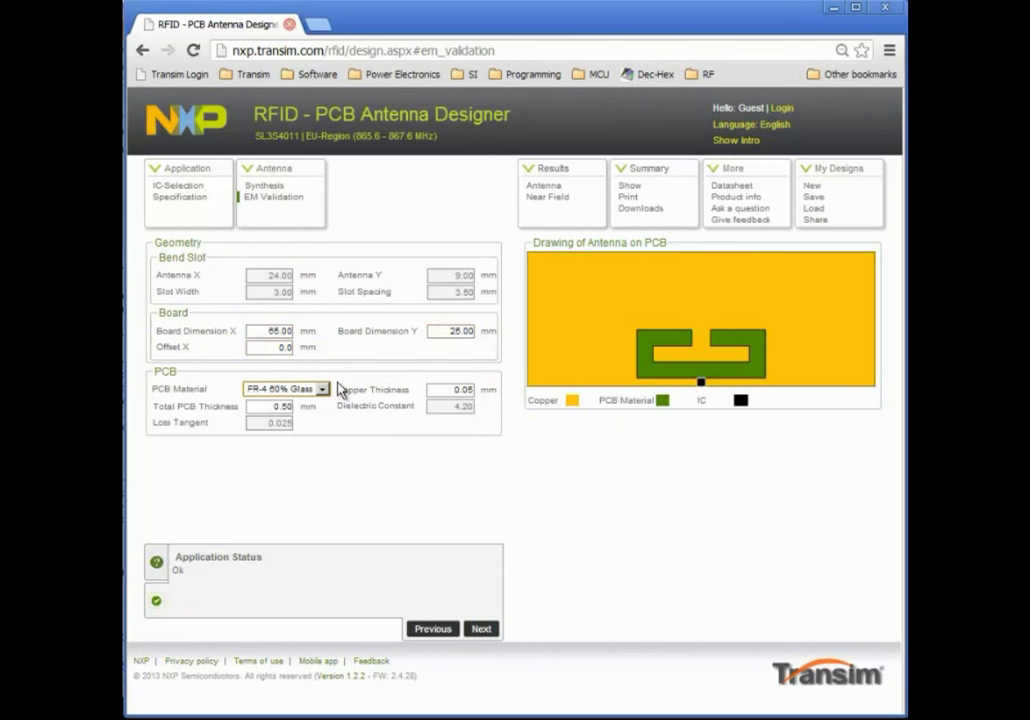
{"action": "left_click_drag", "start_coordinate": [274, 348], "coordinate": [359, 350]}
{"action": "type", "text": "10"}
{"action": "key", "text": "Tab"}
Use a Custom PCB material with dielectric constant 3.00 and loss tangent 0.010
{"action": "left_click", "coordinate": [322, 389]}
{"action": "left_click", "coordinate": [275, 414]}
{"action": "left_click_drag", "start_coordinate": [448, 407], "coordinate": [559, 414]}
{"action": "type", "text": "3"}
{"action": "key", "text": "Return"}
{"action": "left_click_drag", "start_coordinate": [284, 424], "coordinate": [348, 423]}
{"action": "type", "text": "1"}
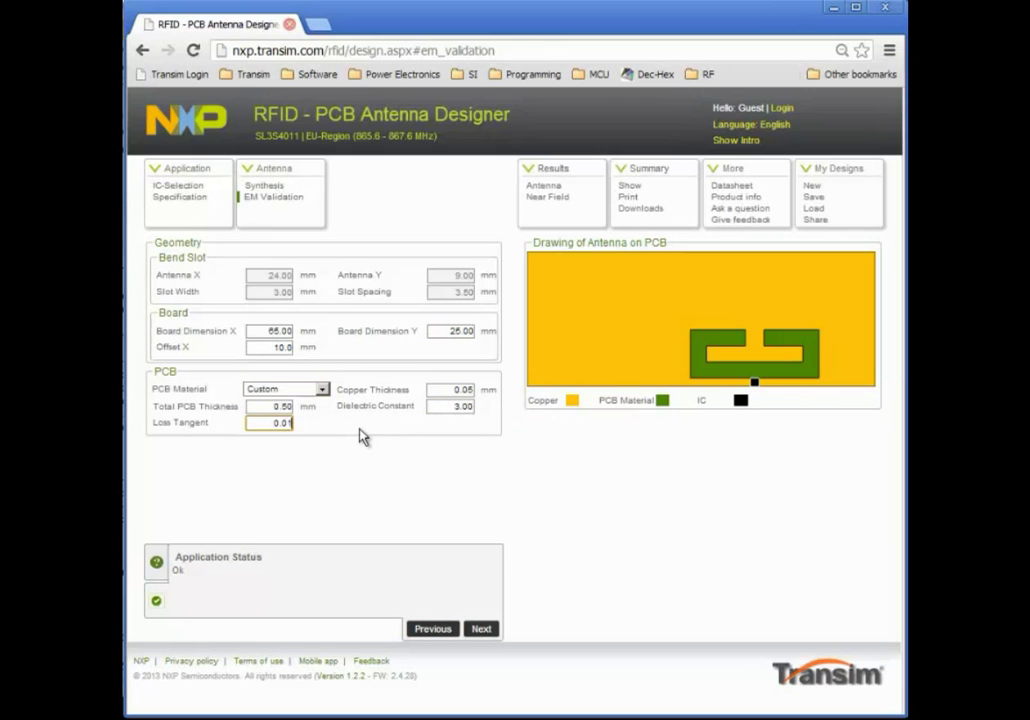
{"action": "key", "text": "Tab"}
Log in with the account e-mail and password to reach the antenna results page
{"action": "left_click", "coordinate": [481, 631]}
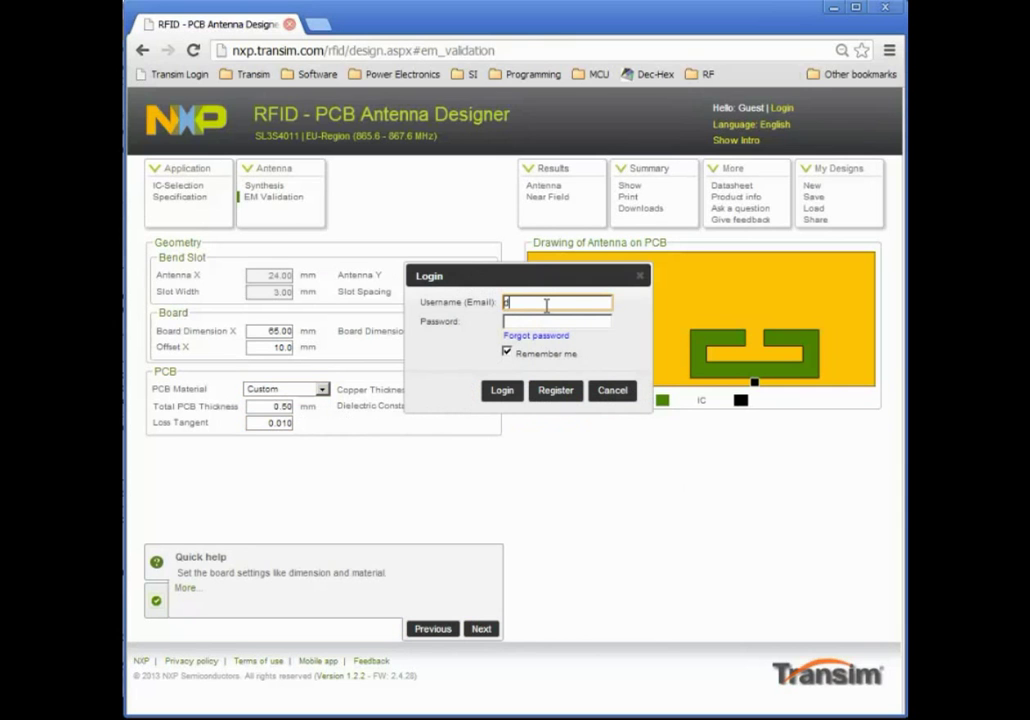
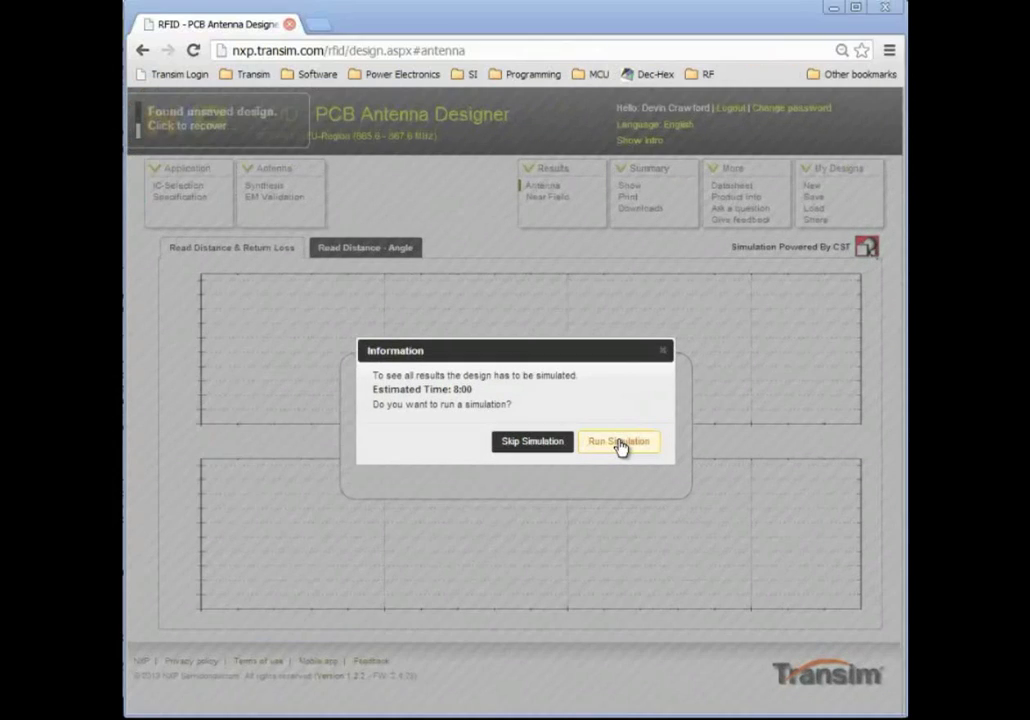
{"action": "left_click", "coordinate": [600, 426]}
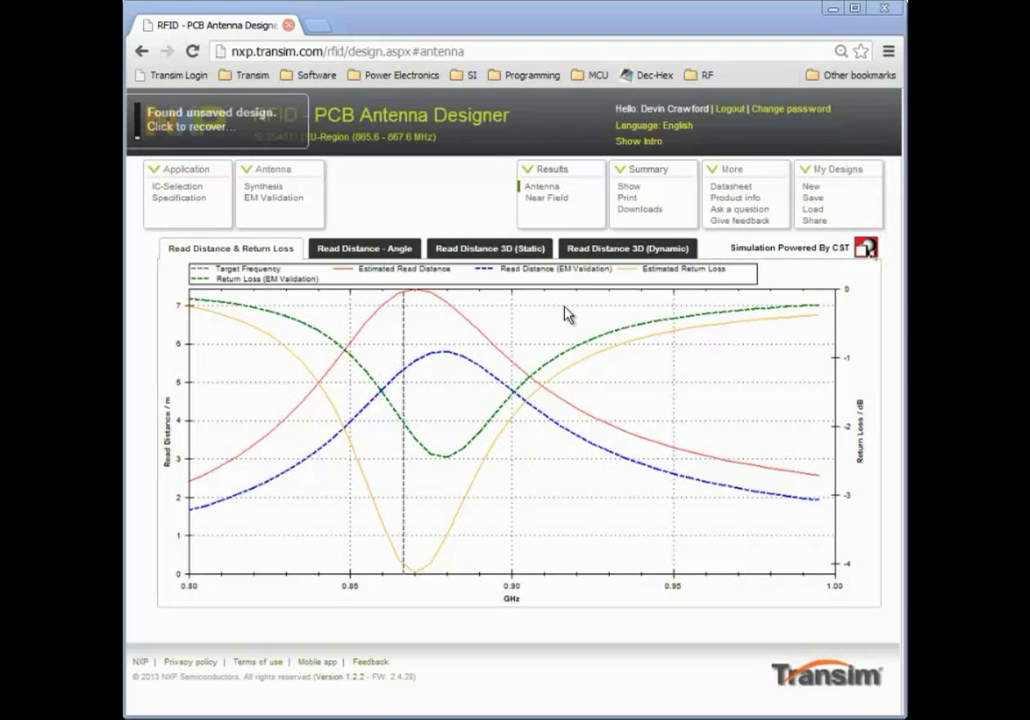
Show the finished simulation's dynamic 3D read-distance pattern, spanning 3.53–5.4 m
{"action": "left_click", "coordinate": [627, 248]}
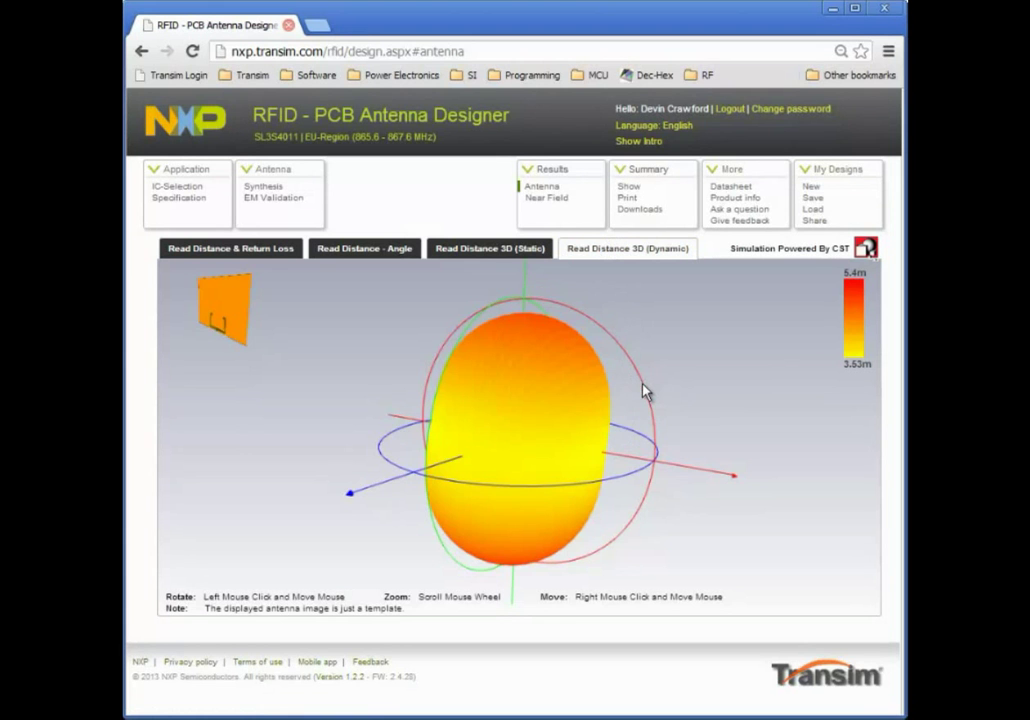
Orbit the 3D read-distance pattern to check its width, then view the Near Field E-field plot
{"action": "left_click_drag", "start_coordinate": [655, 395], "coordinate": [647, 408]}
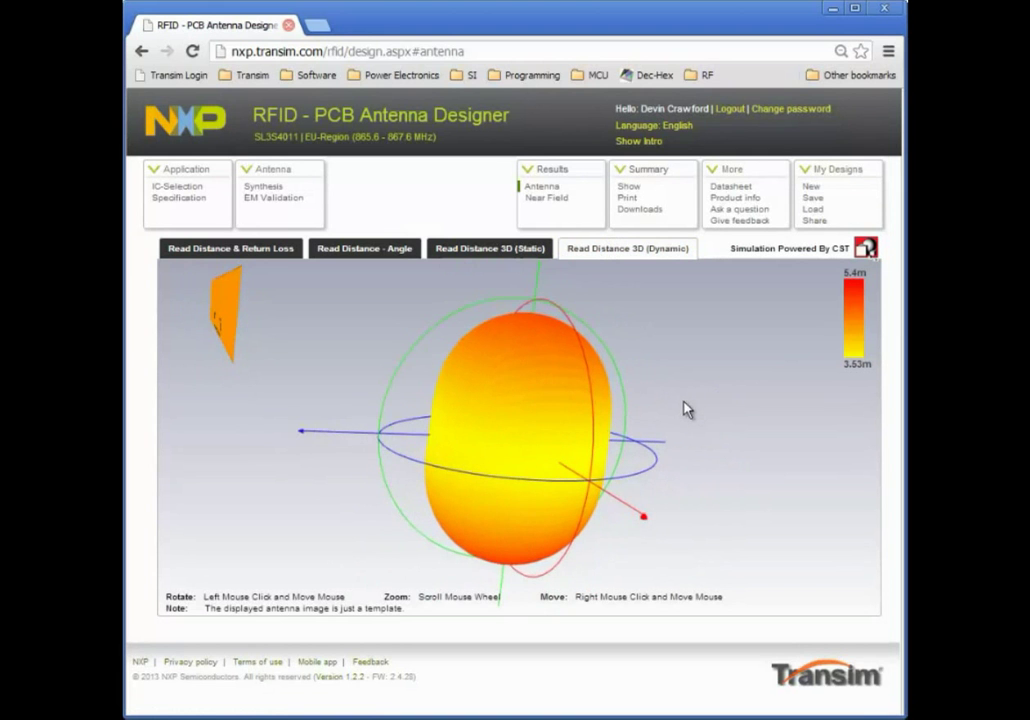
{"action": "left_click_drag", "start_coordinate": [697, 418], "coordinate": [207, 318]}
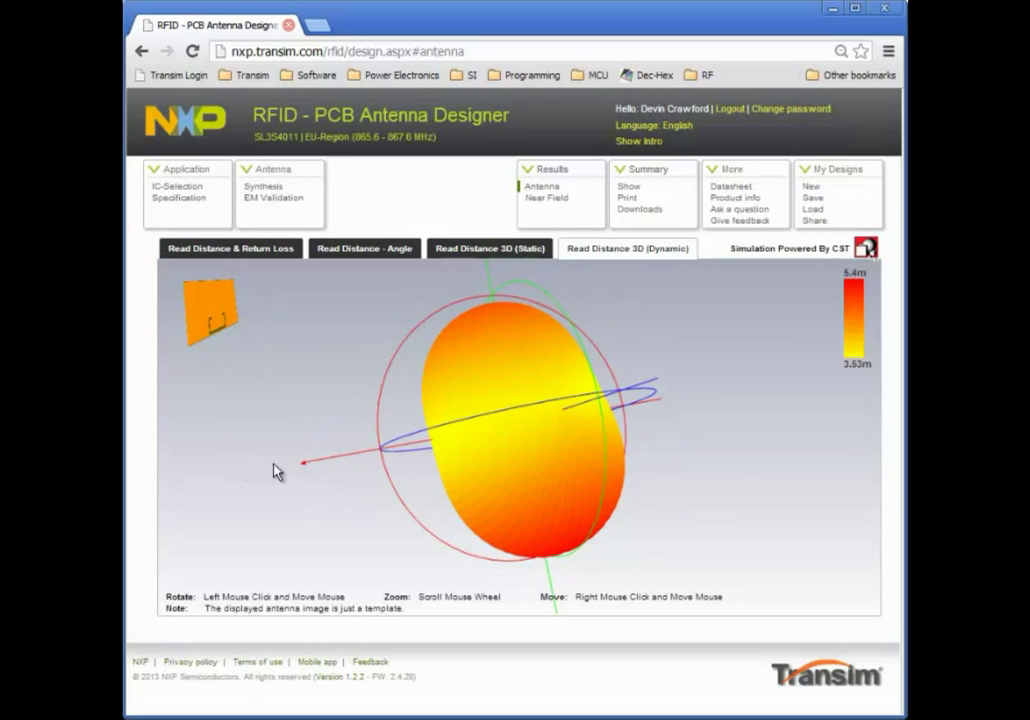
{"action": "left_click", "coordinate": [549, 200]}
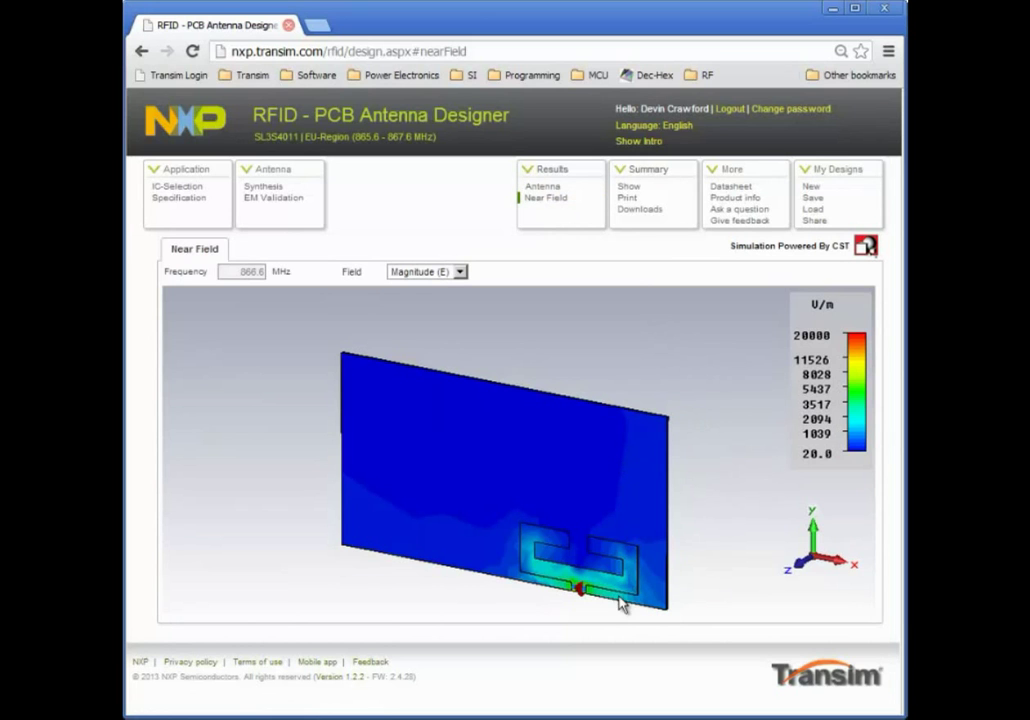
Plot near-field Magnitude (H) up to 6.00 A/m, then show the SL3S4011FHK design summary
{"action": "left_click", "coordinate": [460, 272]}
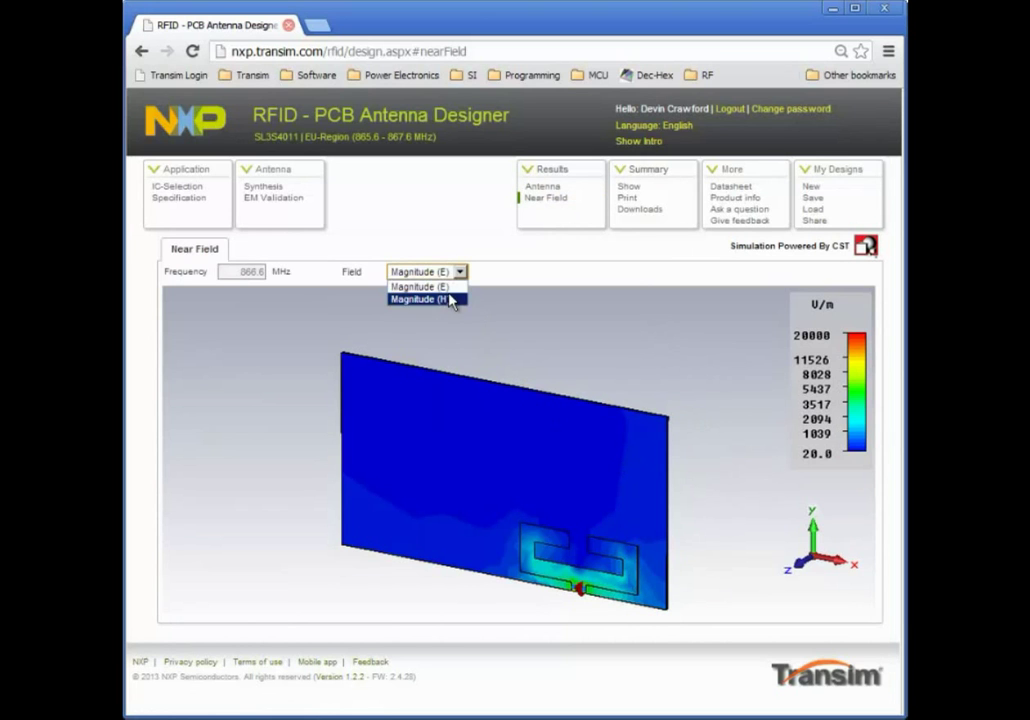
{"action": "left_click", "coordinate": [452, 299]}
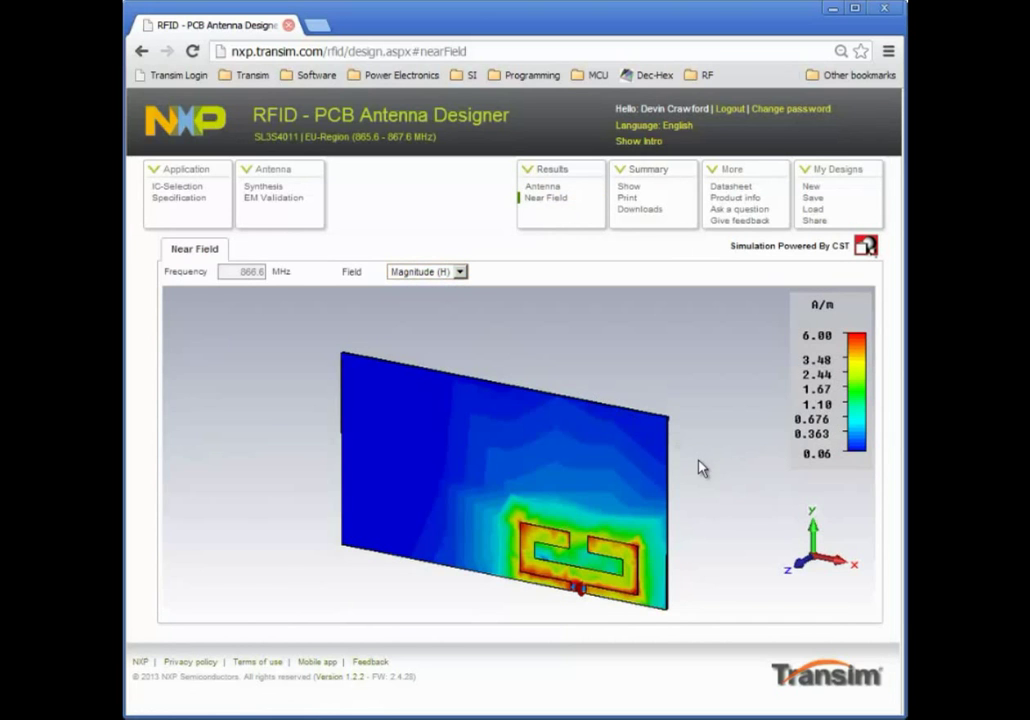
{"action": "left_click", "coordinate": [628, 187]}
{"action": "scroll", "coordinate": [803, 420], "scroll_direction": "down", "scroll_amount": 3}
{"action": "scroll", "coordinate": [784, 391], "scroll_direction": "up", "scroll_amount": 3}
Paste a User Notes entry describing the new SL3S4011FHK antenna design, then open Downloads
{"action": "left_click", "coordinate": [485, 307]}
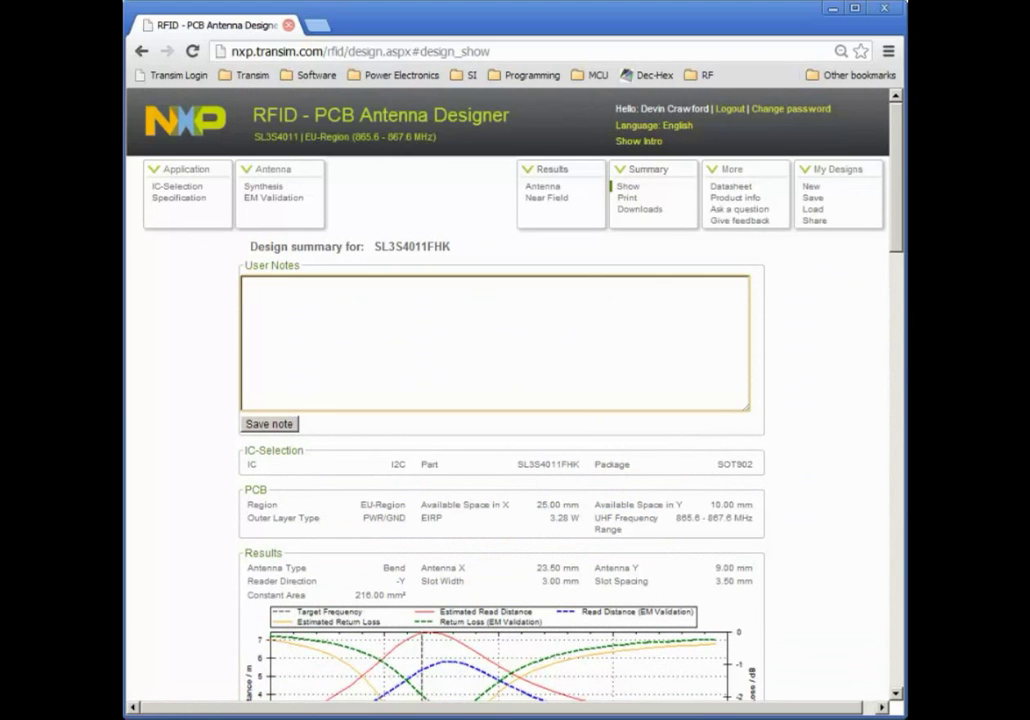
{"action": "type", "text": "This is a new antenna design for the SL3S4011FHK"}
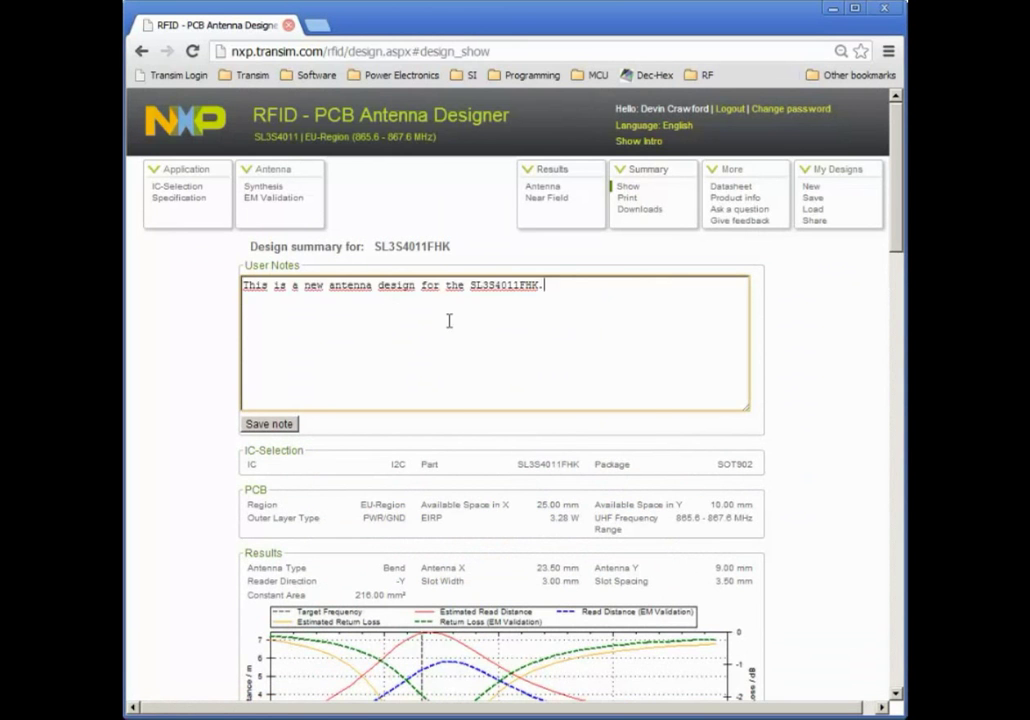
{"action": "scroll", "coordinate": [605, 518], "scroll_direction": "down", "scroll_amount": 10}
{"action": "scroll", "coordinate": [778, 567], "scroll_direction": "down", "scroll_amount": 10}
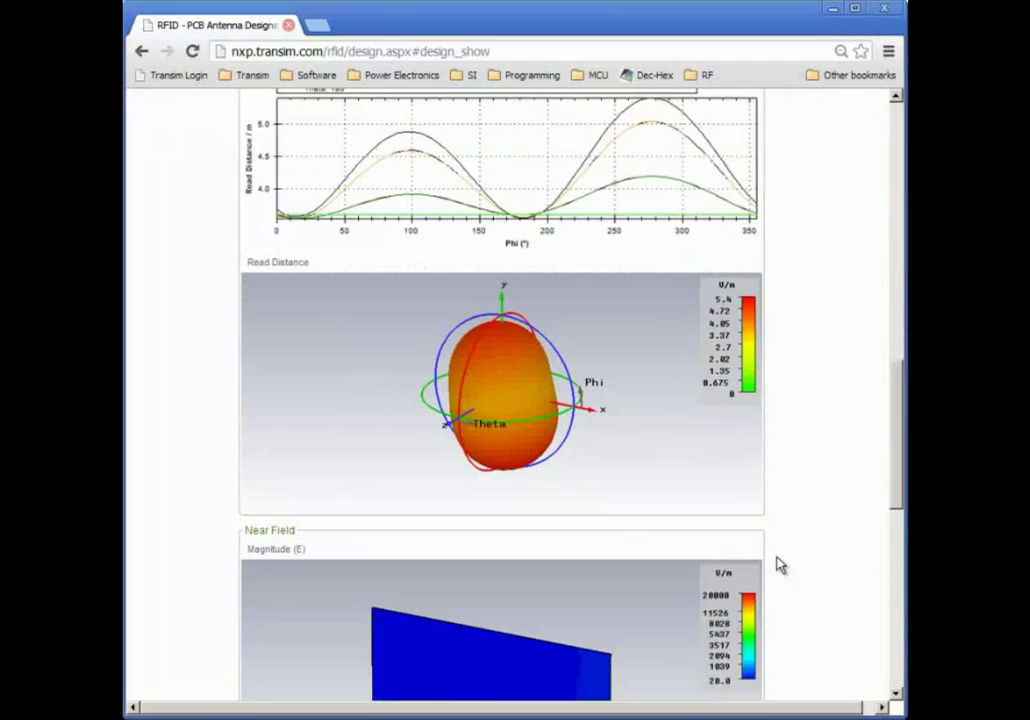
{"action": "scroll", "coordinate": [783, 555], "scroll_direction": "up", "scroll_amount": 20}
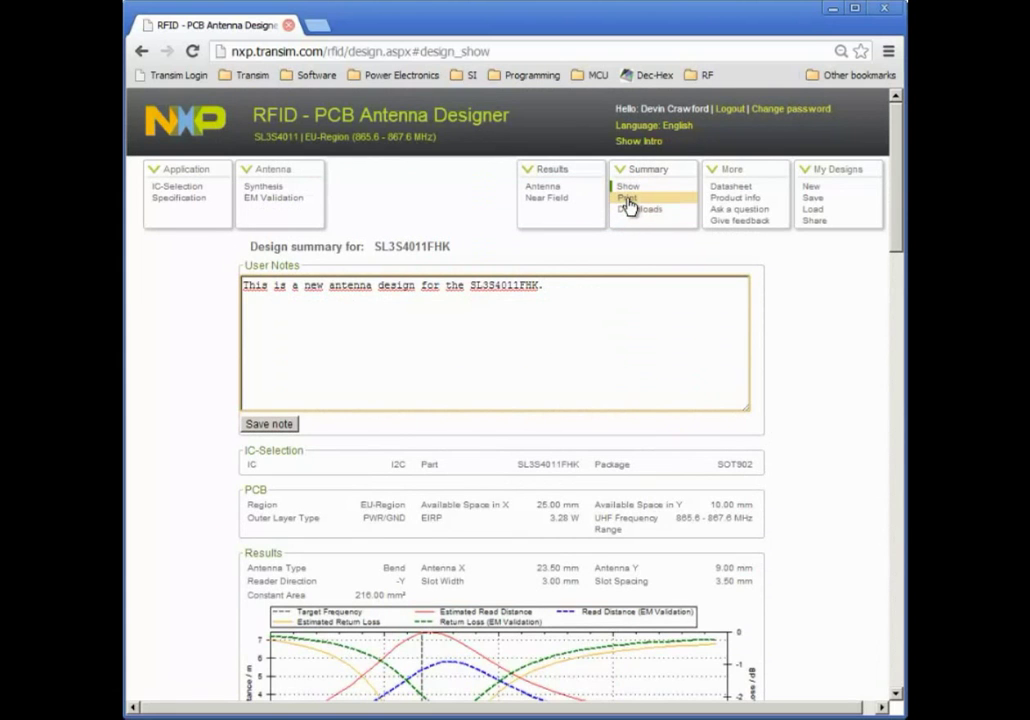
{"action": "left_click", "coordinate": [644, 209]}
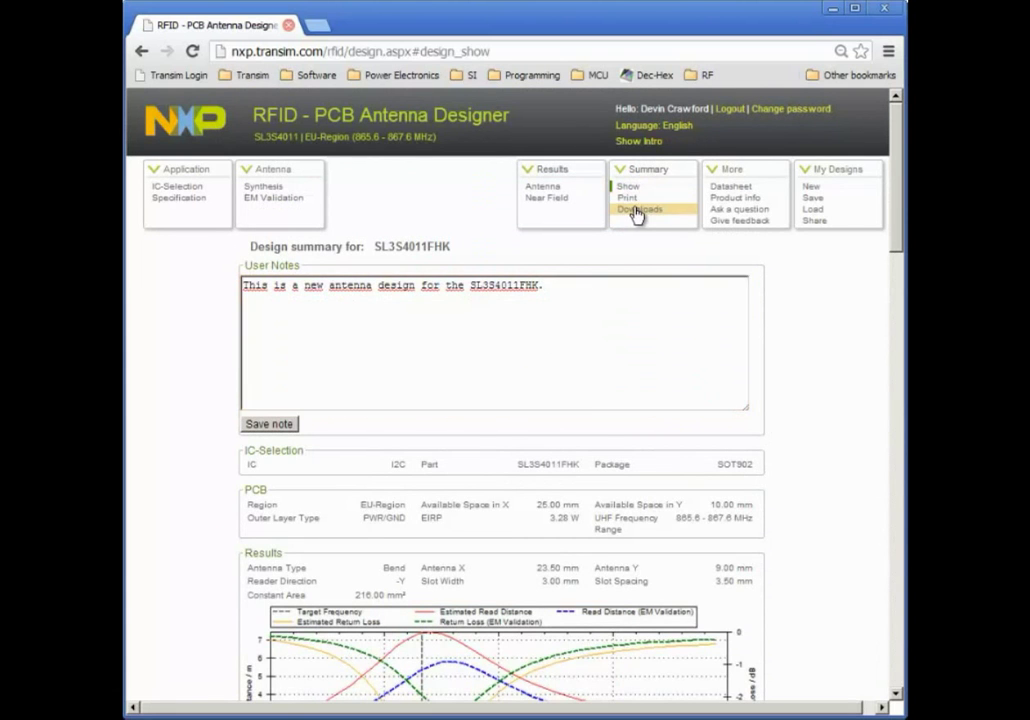